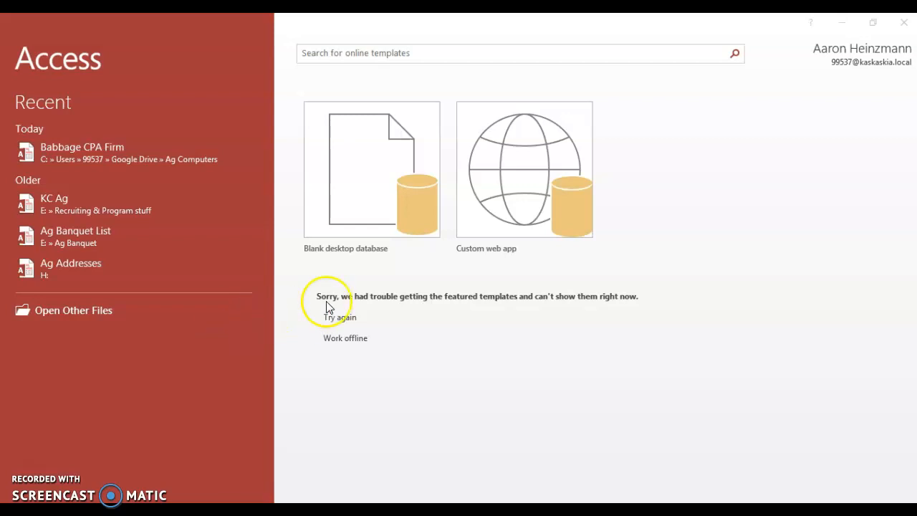
left_click(351, 209)
left_click(351, 207)
left_click(351, 206)
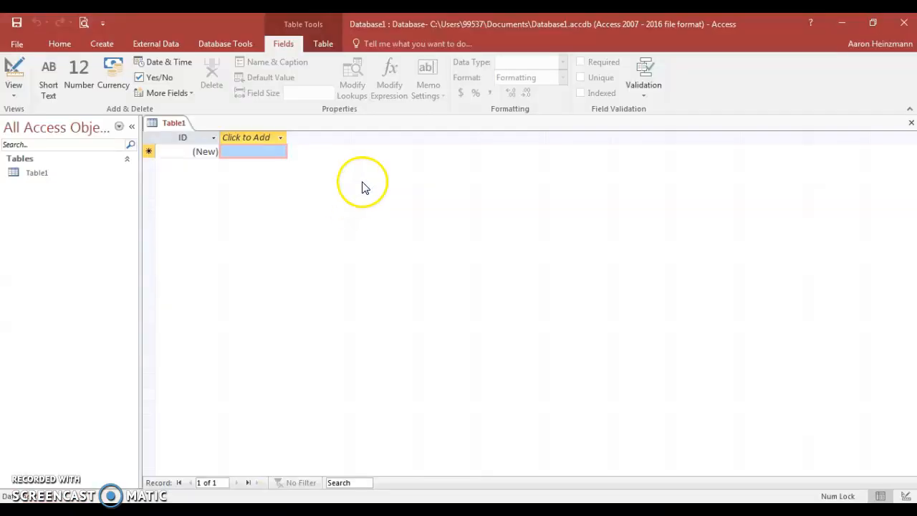
left_click(905, 24)
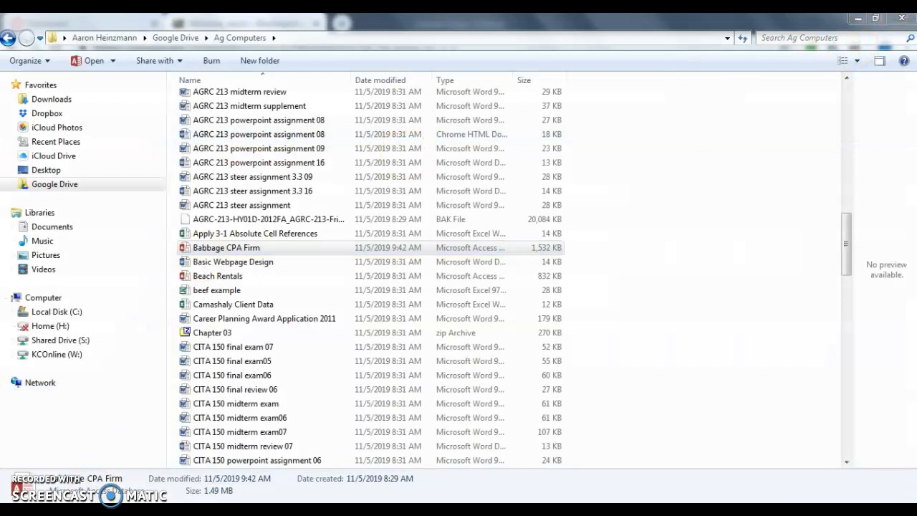
Step: Start Access 2016 and create a blank desktop database, keeping the suggested file name and Documents location
key("super")
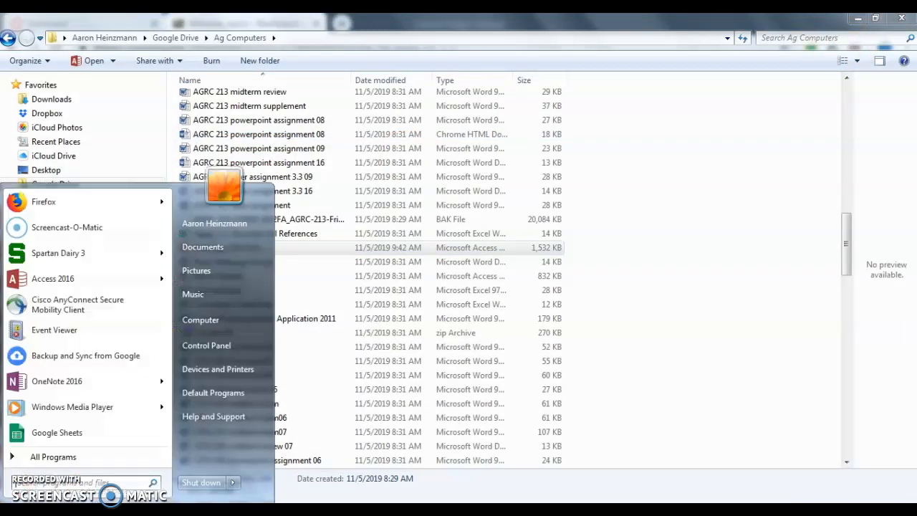
left_click(65, 279)
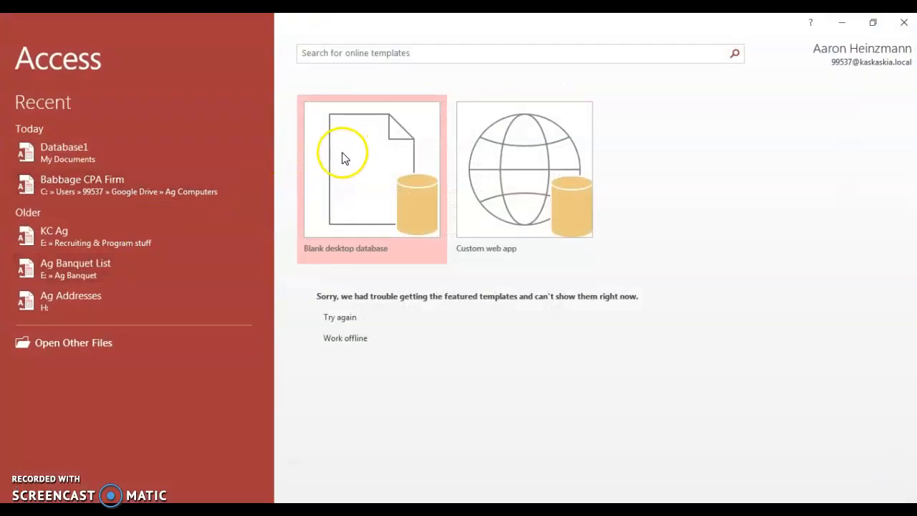
left_click(342, 159)
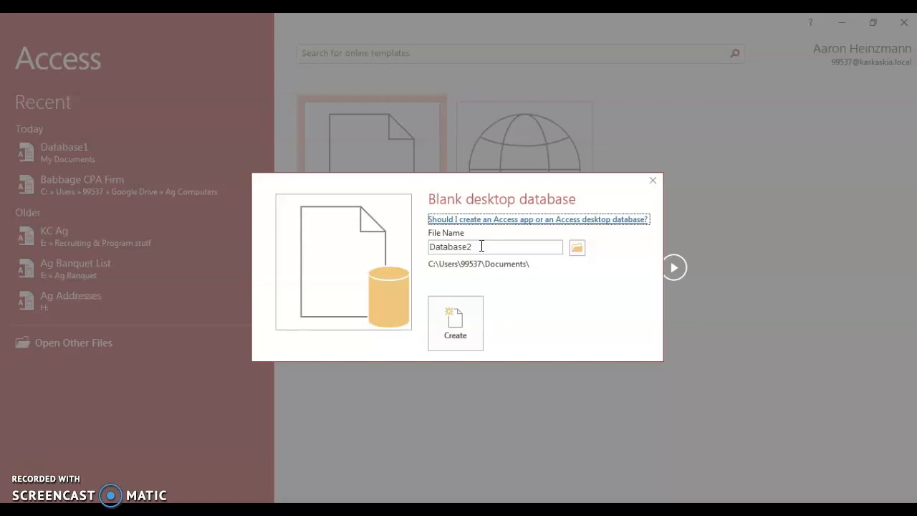
left_click(460, 314)
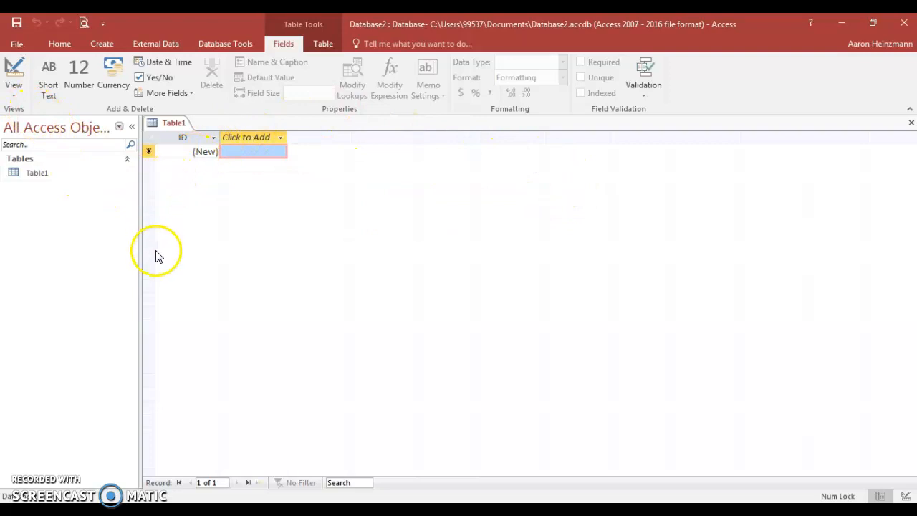
Step: Switch the new empty table to Design View, saving it under the suggested name Table1
left_click(14, 96)
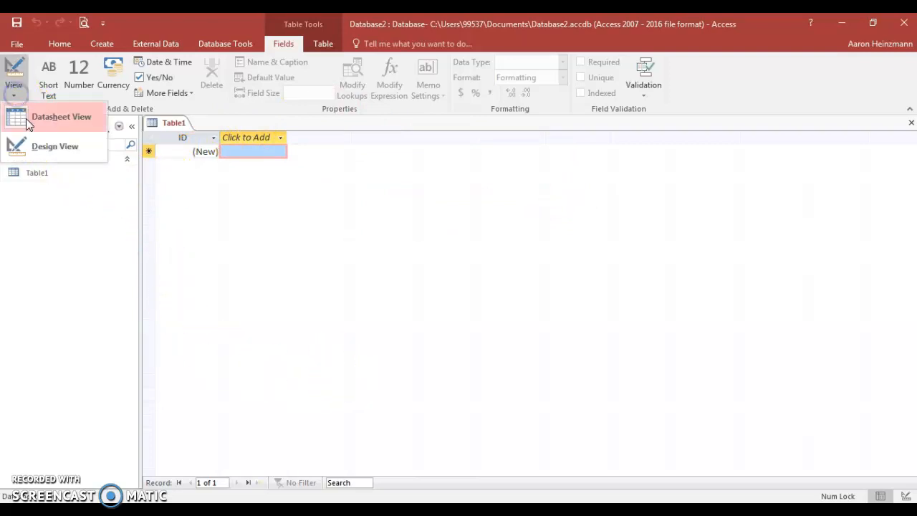
left_click(32, 152)
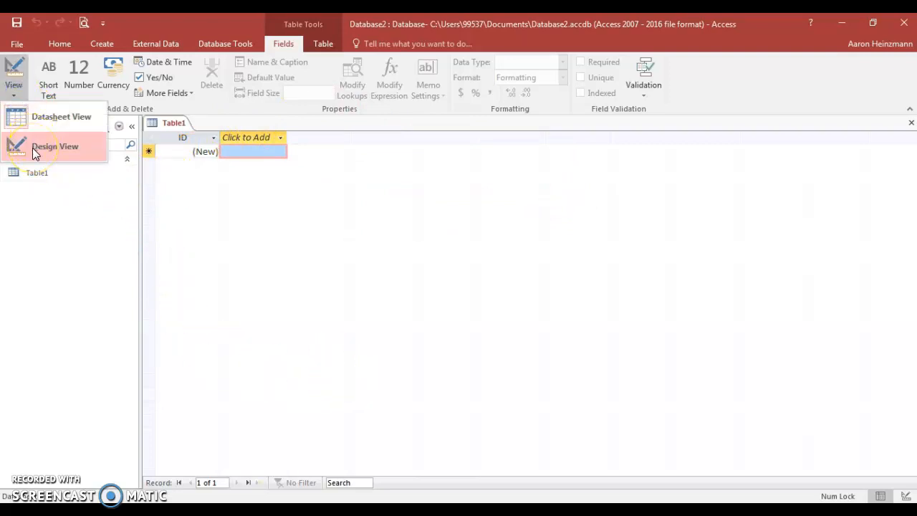
left_click(32, 148)
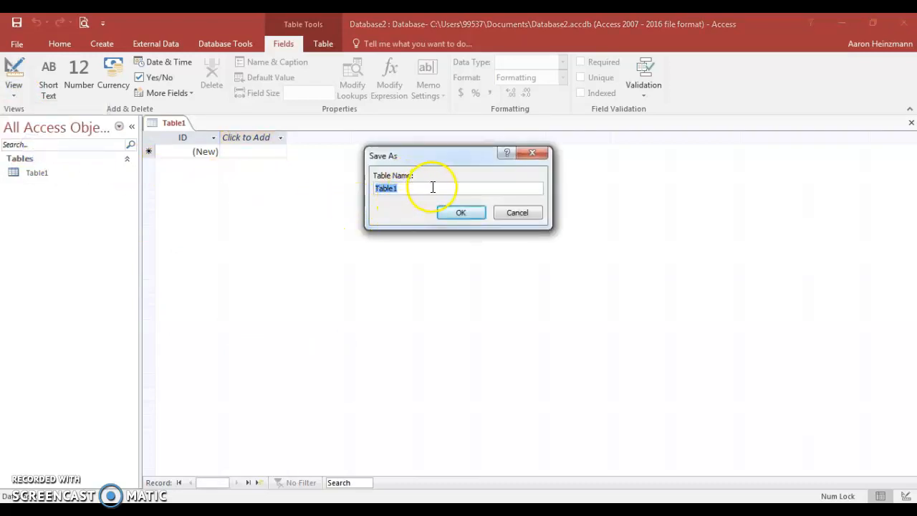
left_click(445, 212)
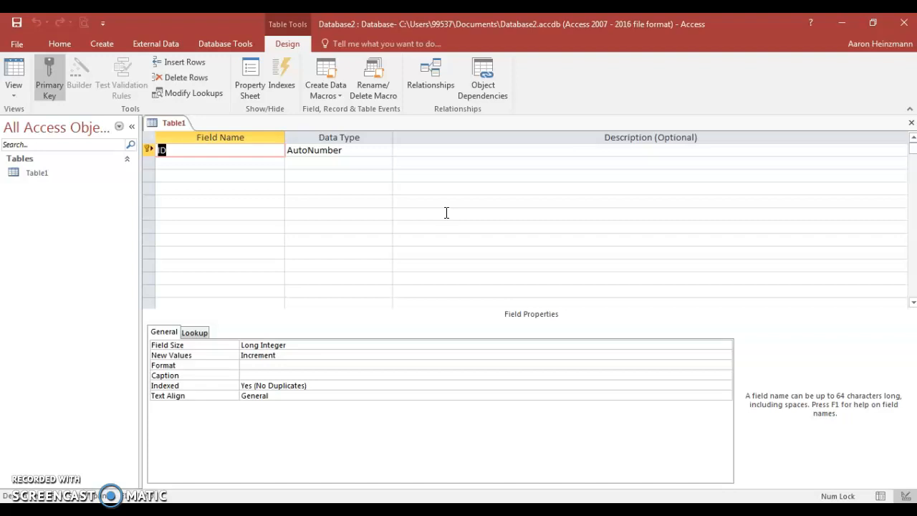
Step: Keep the ID field as AutoNumber and add a First Name field below it with the Short Text data type
key("Tab")
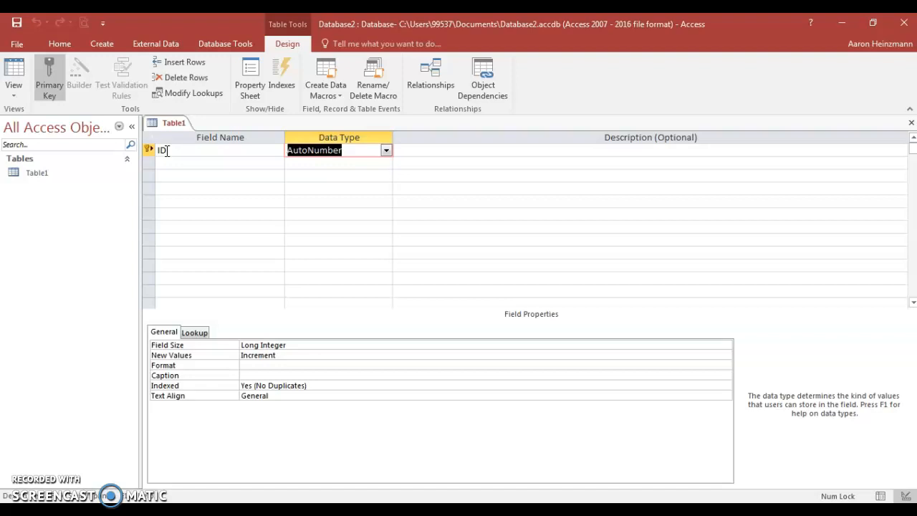
key("Tab")
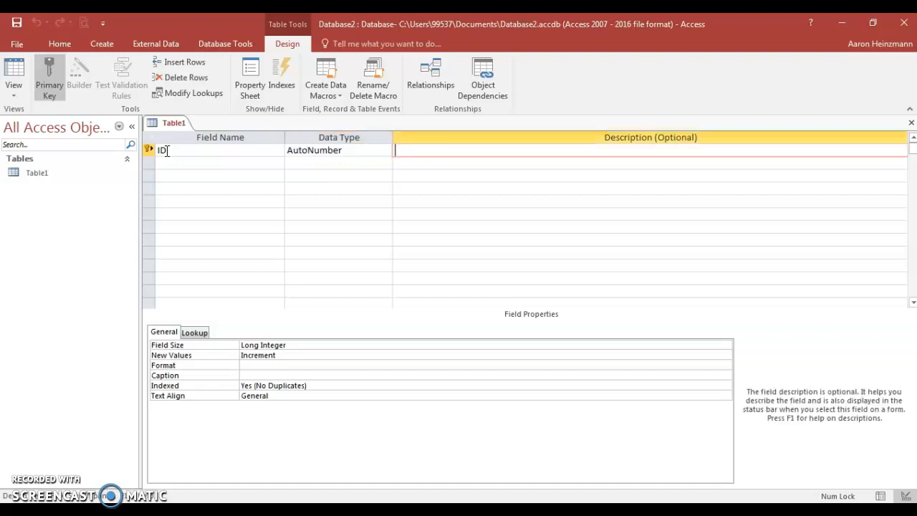
key("Tab")
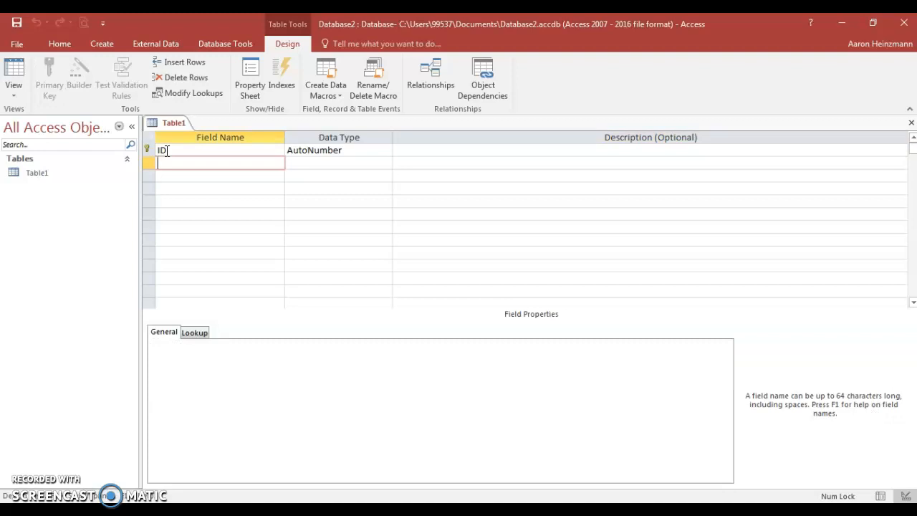
type("Fr")
type("irst Na")
type("me")
key("Tab")
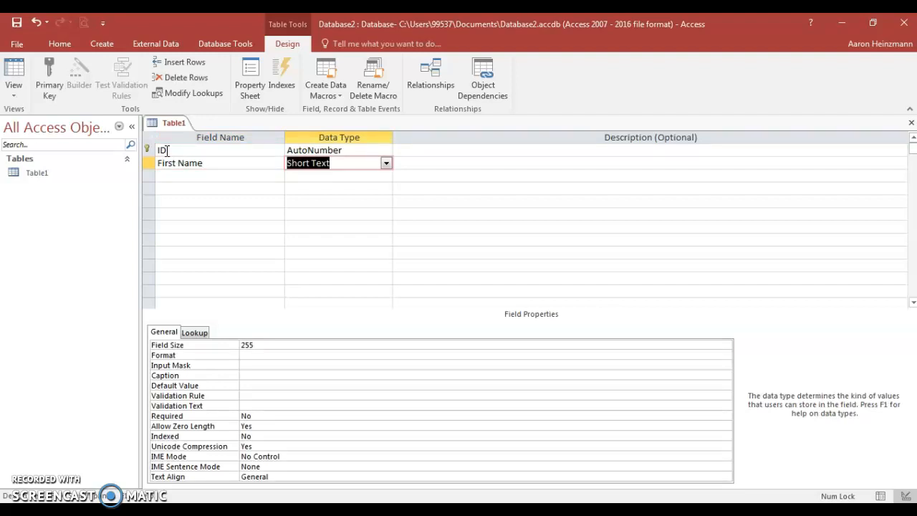
left_click(387, 164)
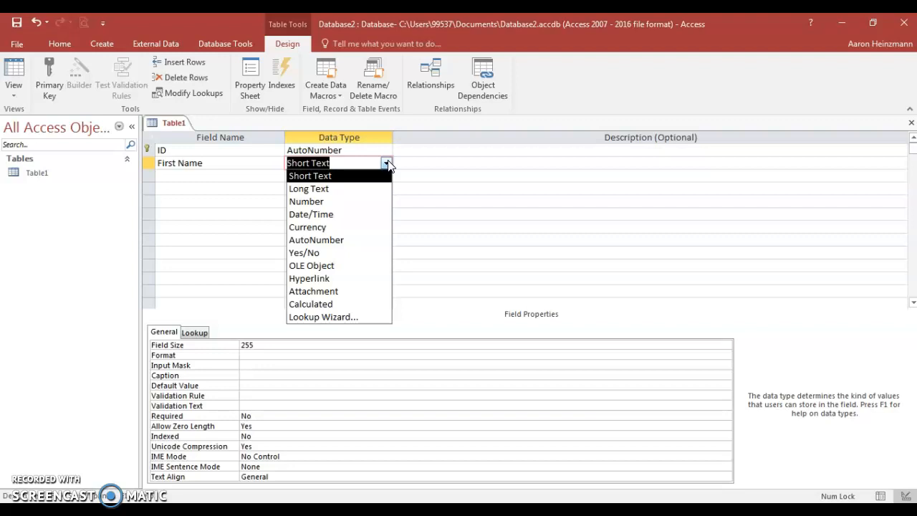
key("Tab")
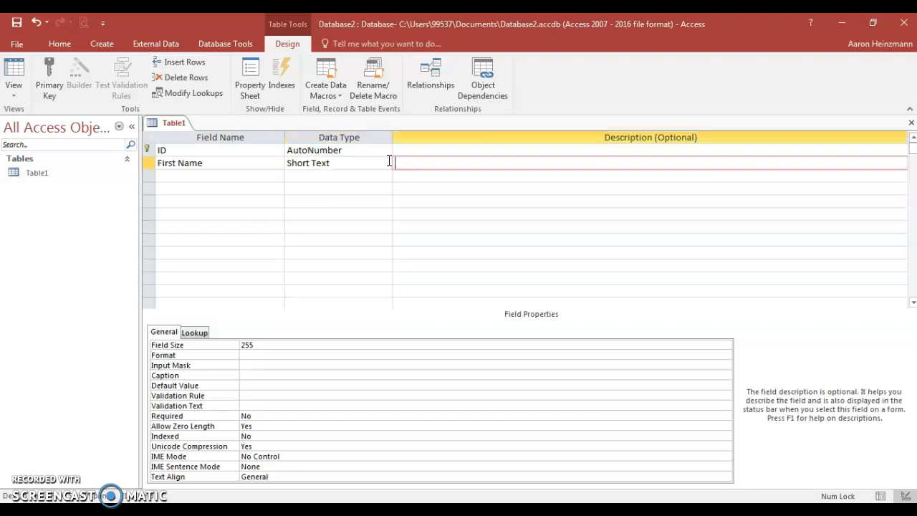
key("Tab")
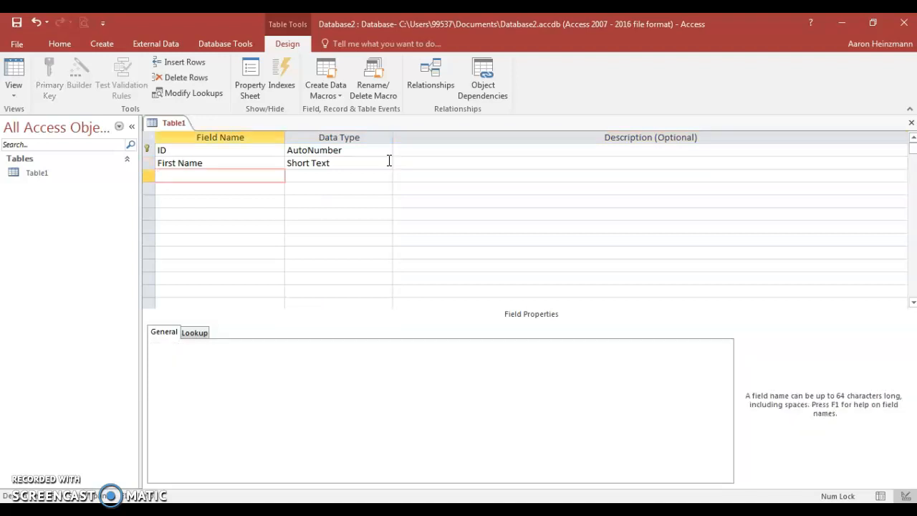
Step: Add Last Name and Address fields below First Name, both with the Short Text data type
type("Last Name")
key("Tab")
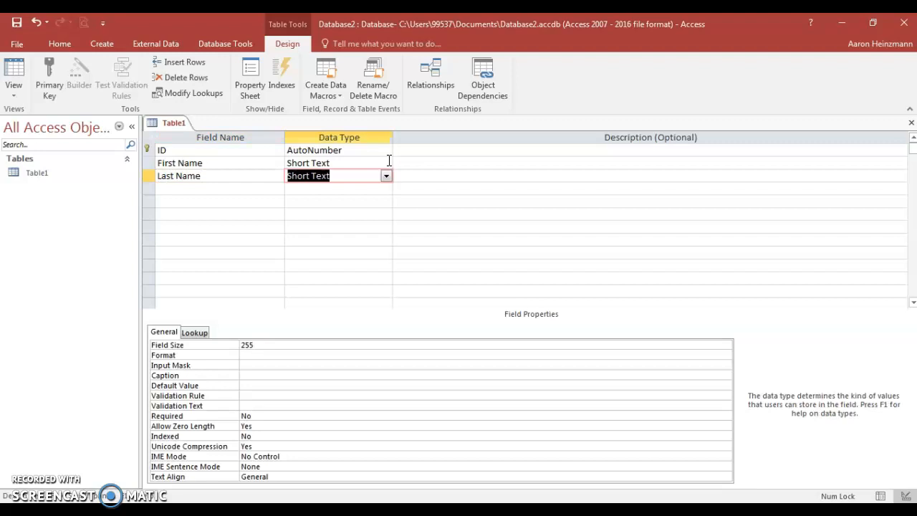
key("Tab")
key("Tab")
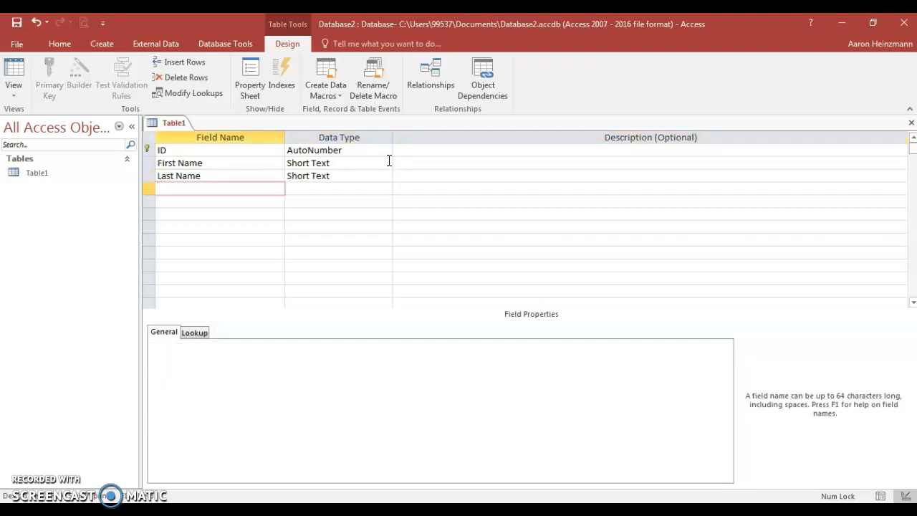
type("Address")
key("Tab")
key("Tab")
key("Tab")
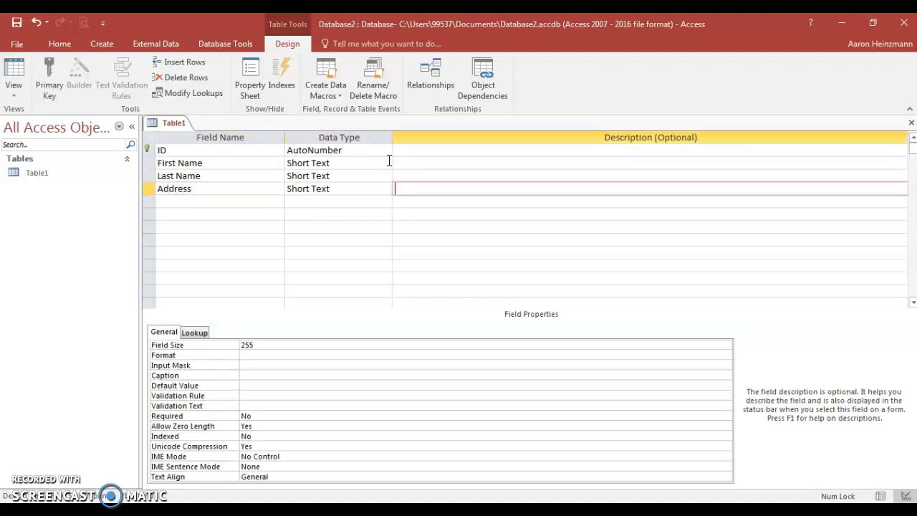
Step: Add City and State fields below Address, both with the Short Text data type
type("City")
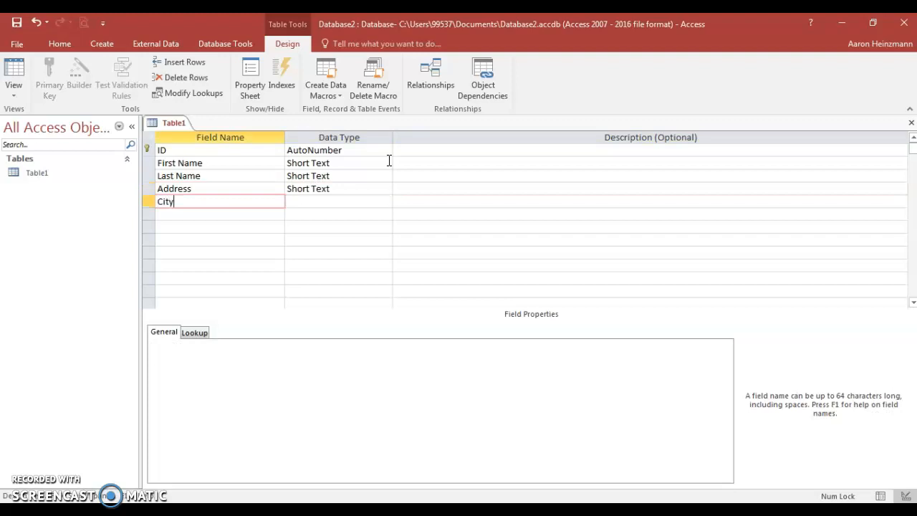
key("Tab")
key("Tab")
key("Tab")
type("S")
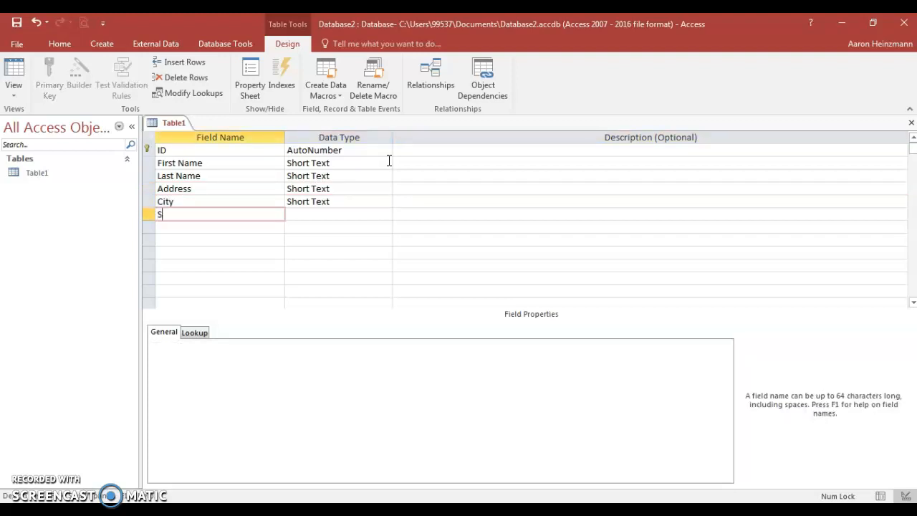
type("tate")
key("Tab")
key("Tab")
key("Tab")
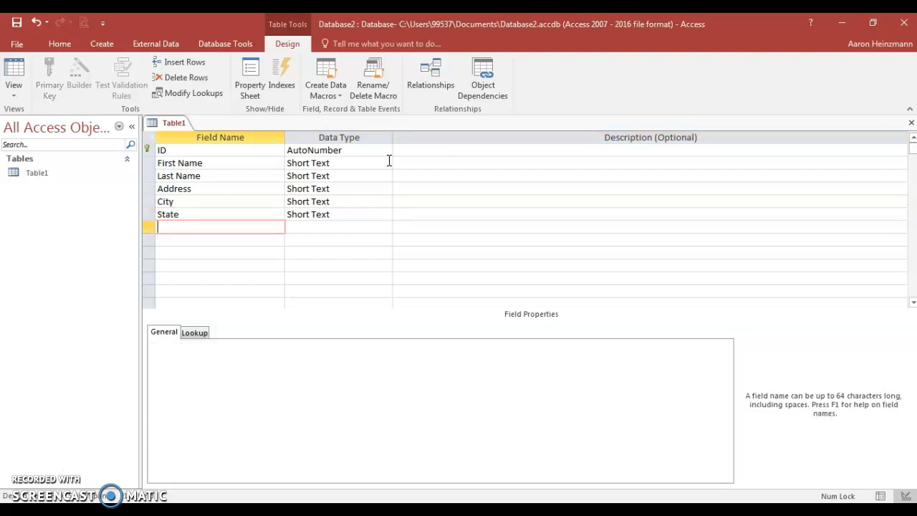
Step: Add a Zip field below State, keeping Short Text as its data type
type("Zip")
key("Tab")
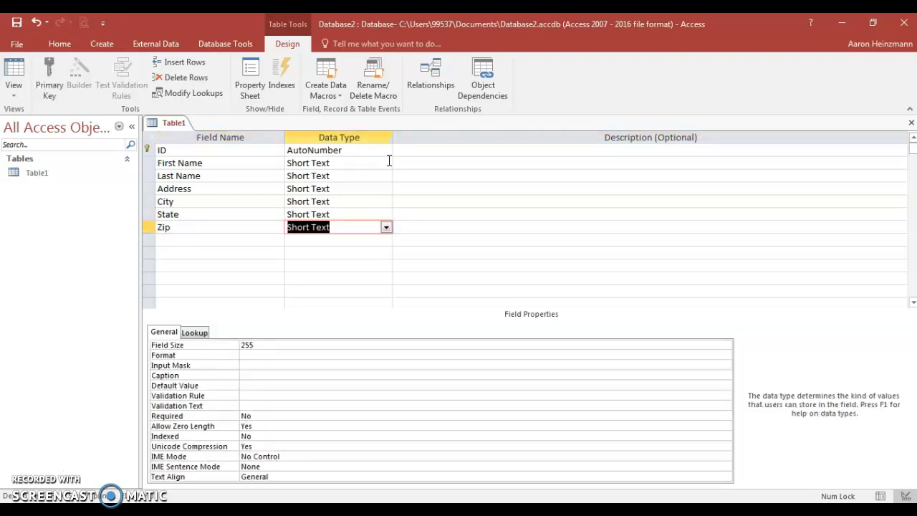
left_click(386, 228)
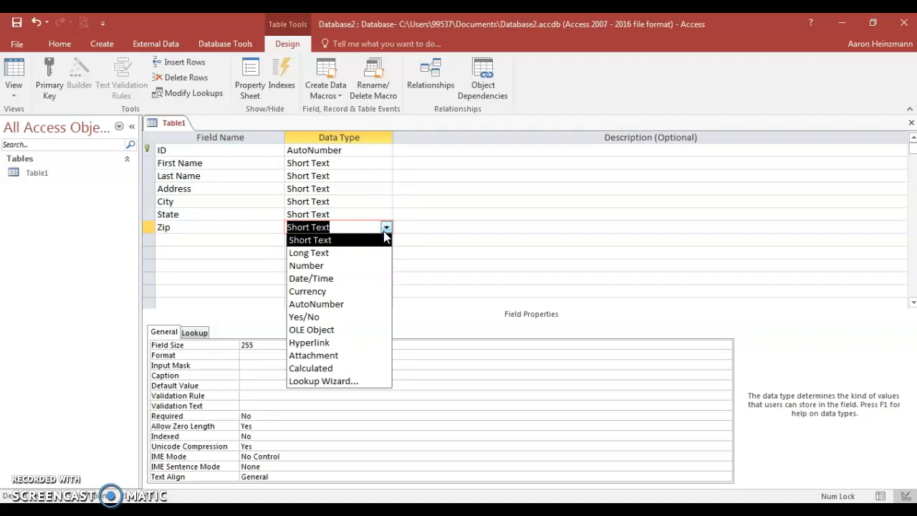
key("Return")
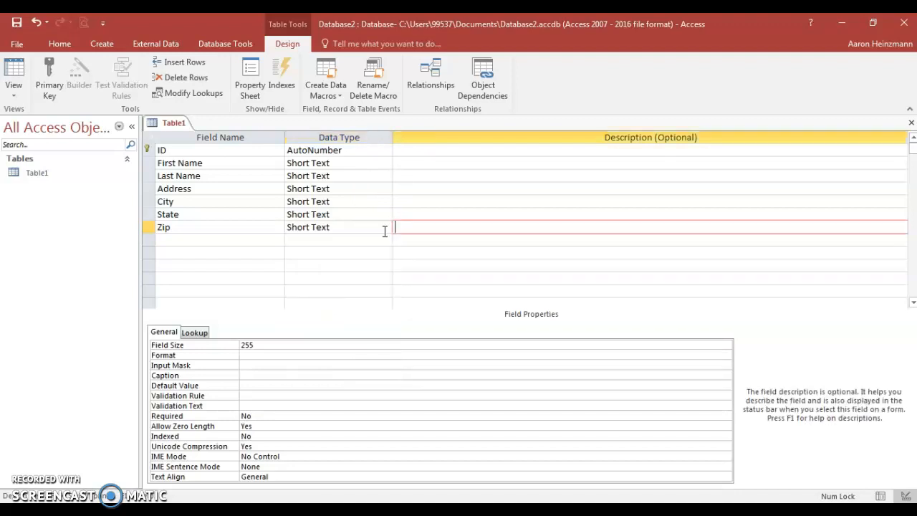
key("Return")
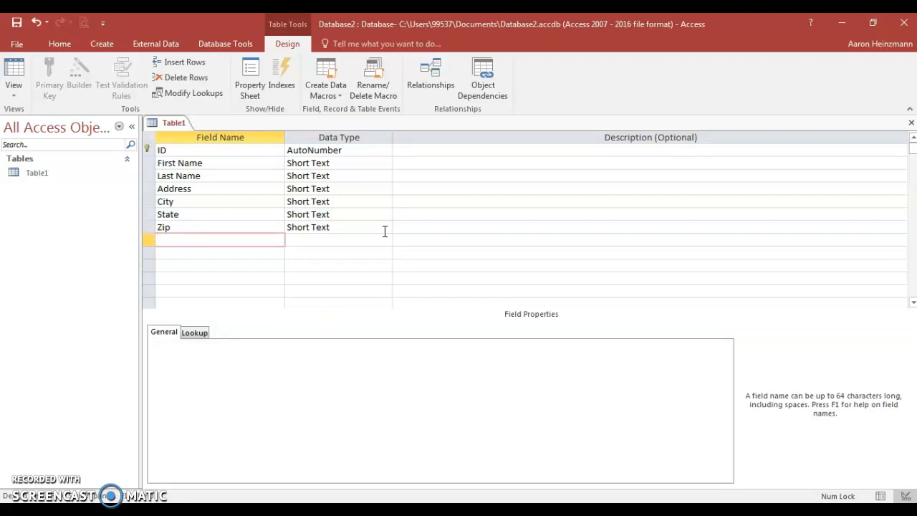
Step: Add a Donation field below Zip and set its data type to Currency
type("Donation")
key("Tab")
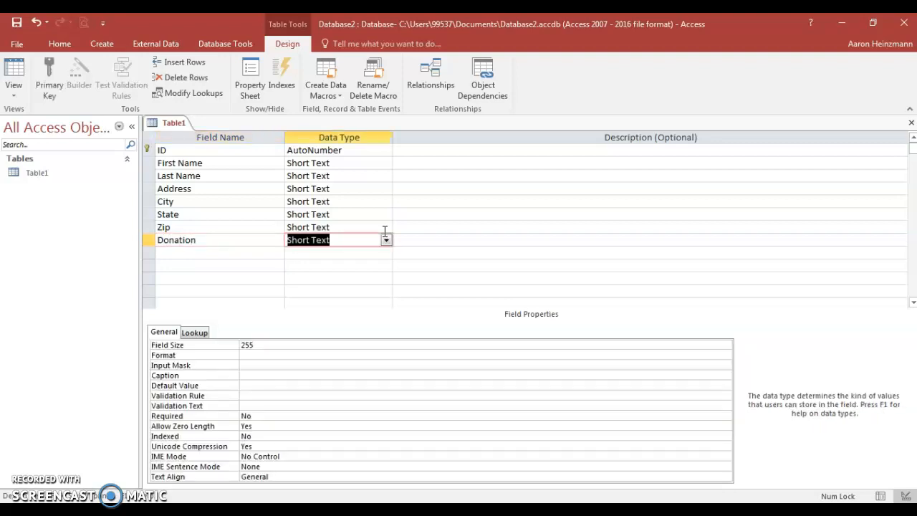
left_click(386, 241)
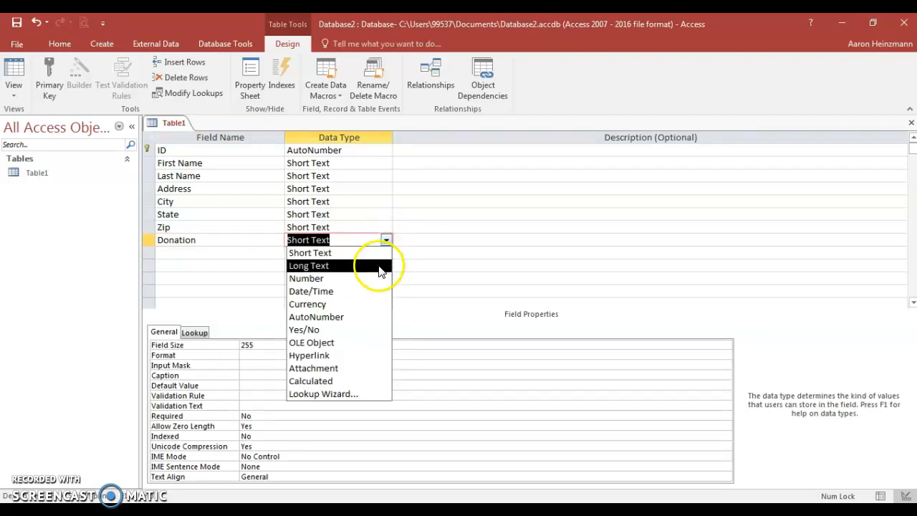
left_click(372, 305)
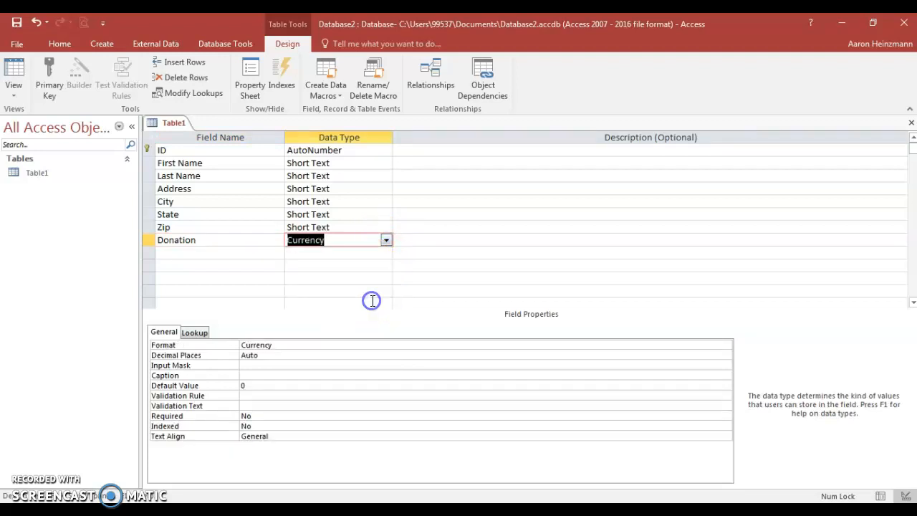
left_click(385, 255)
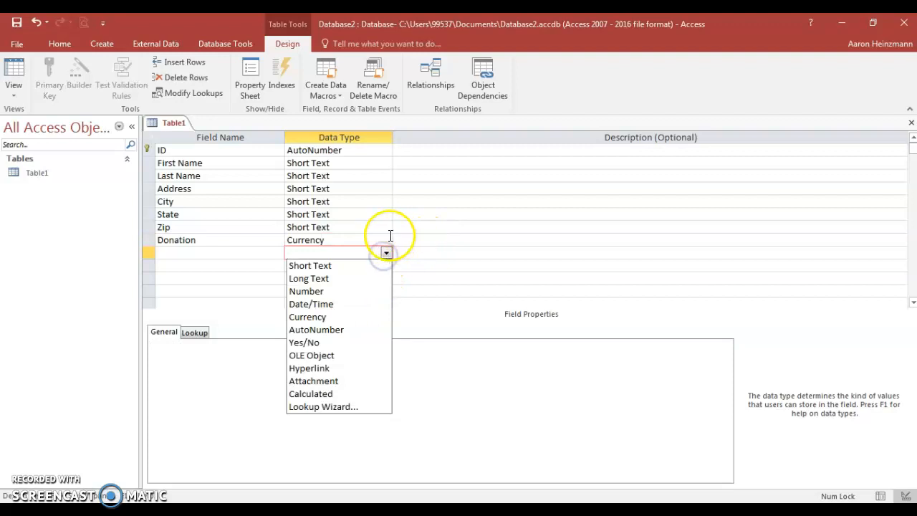
left_click(438, 241)
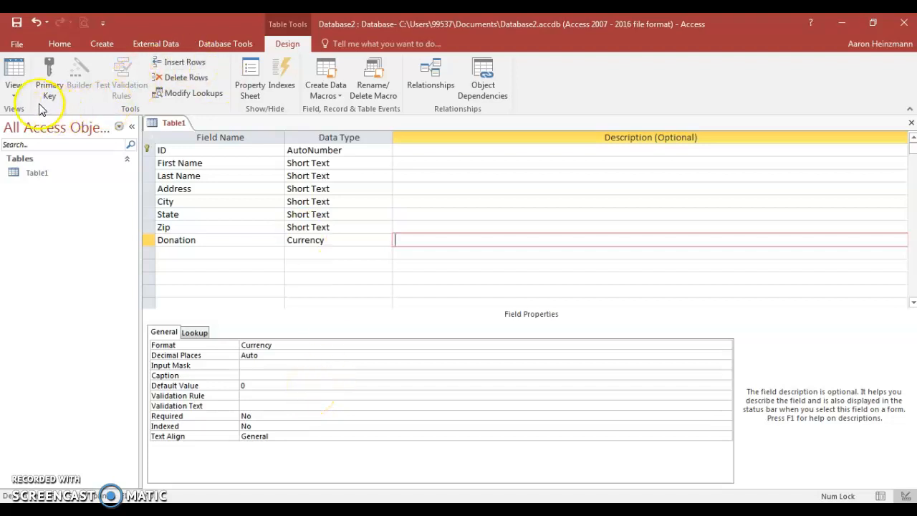
Step: Switch the table to Datasheet View, saving the design changes
left_click(17, 99)
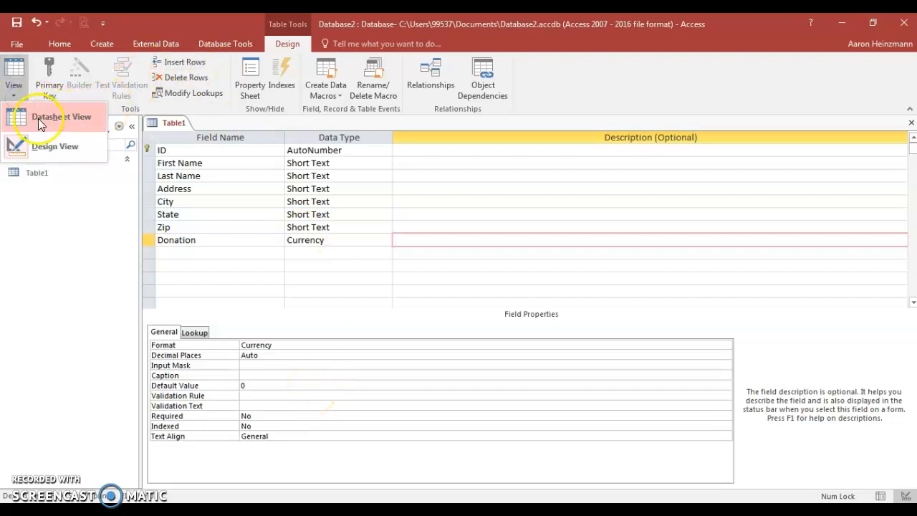
left_click(38, 118)
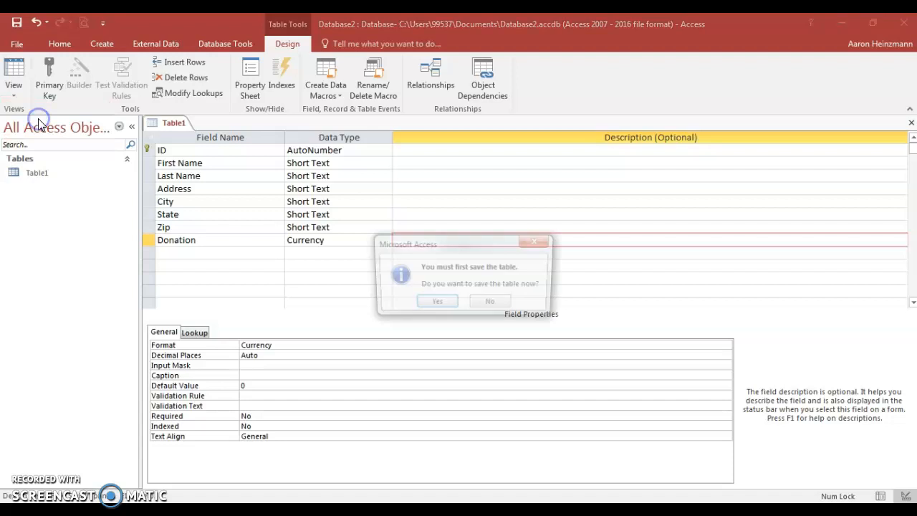
left_click(436, 304)
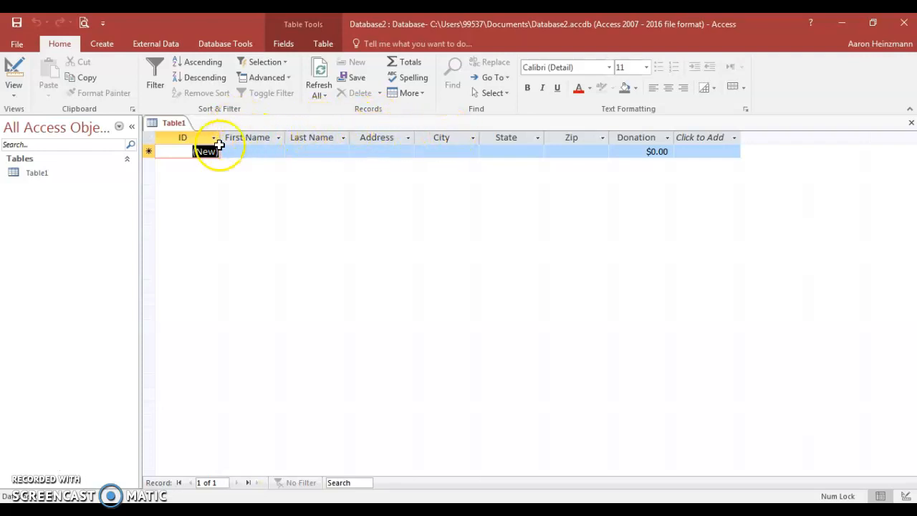
Step: Enter the donor's first name and last name in the first record of Table1
left_click(256, 151)
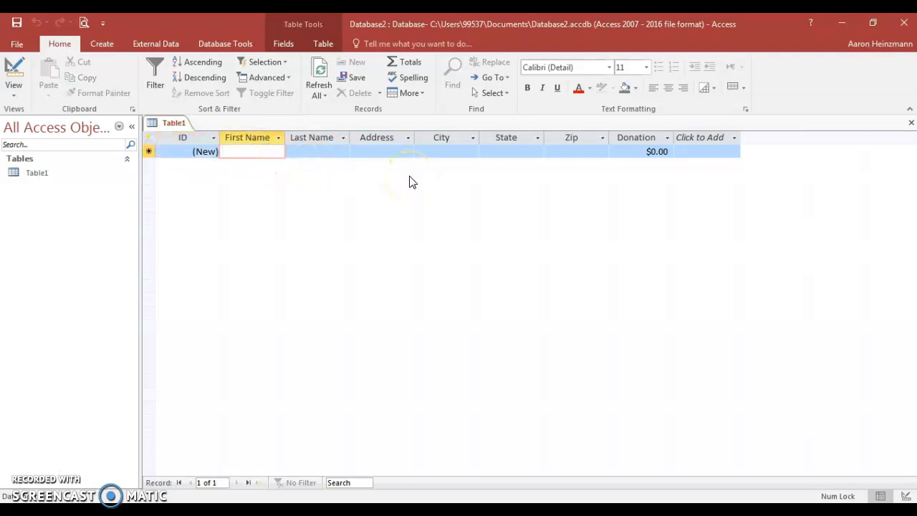
type("John")
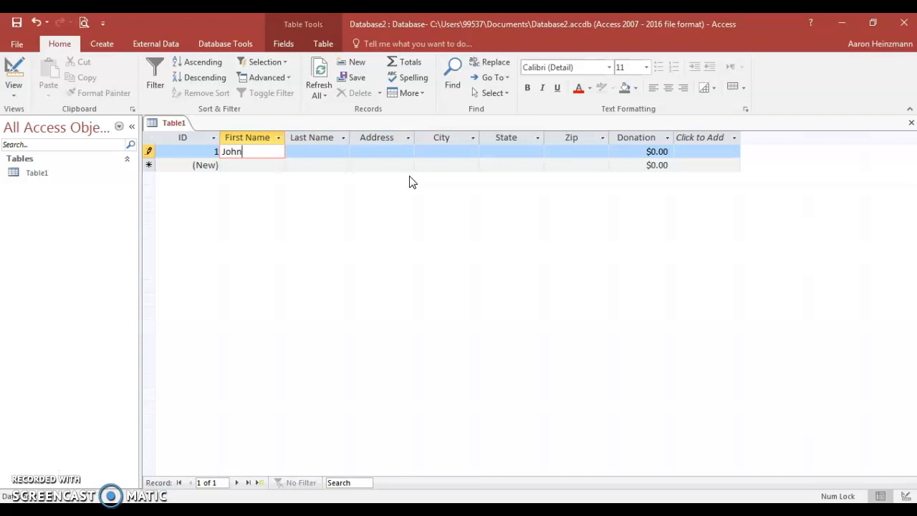
key("Tab")
type("Smith")
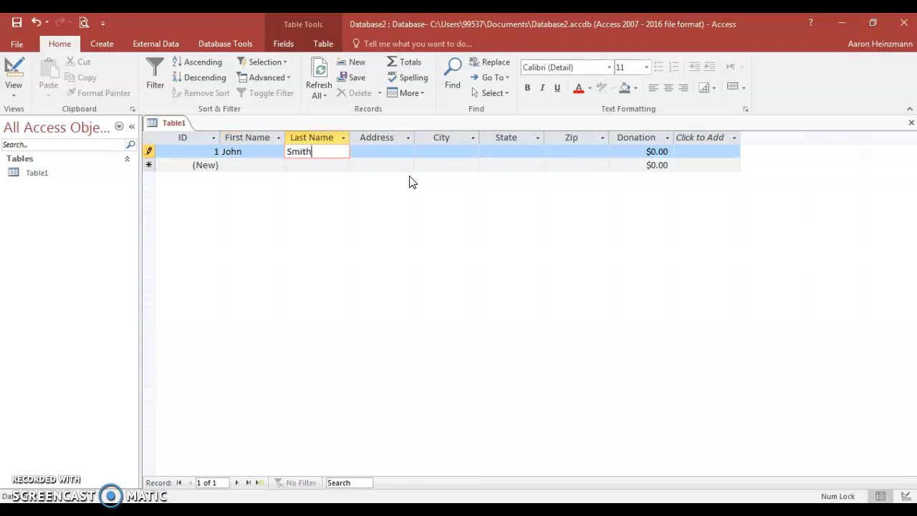
Step: Fill in the first donor's street address, city, state and zip code in the matching fields
key("Tab")
type("111")
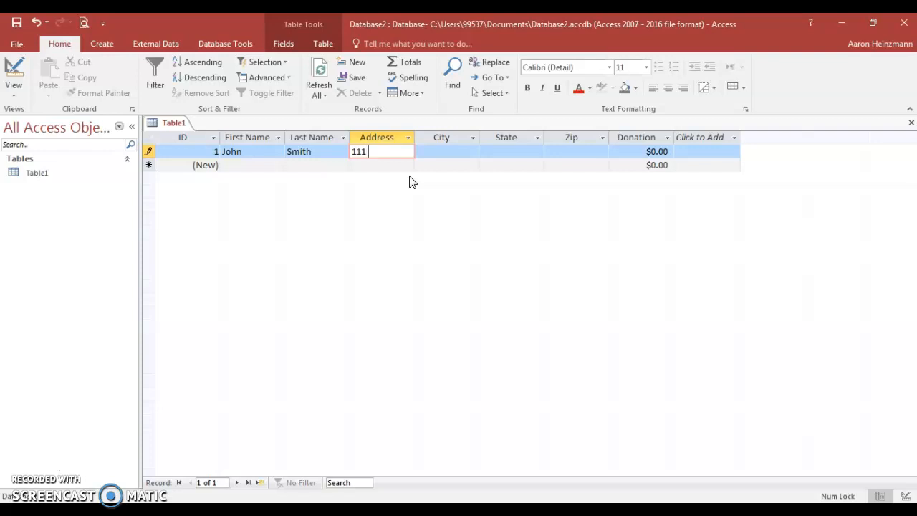
type(" college")
key("Tab")
type("centralia")
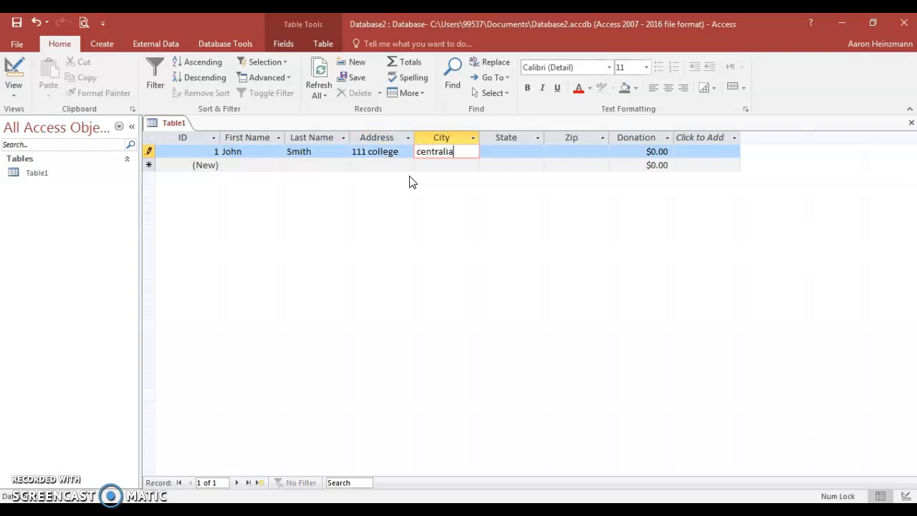
key("Tab")
type("il")
key("Tab")
type("62801")
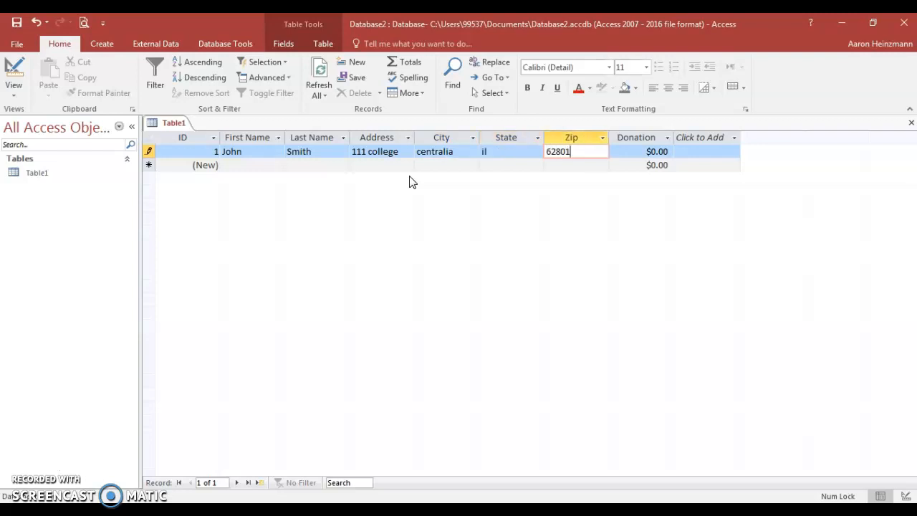
Step: Set the first donor's Donation to 100000 and complete the record
key("Tab")
type("100000")
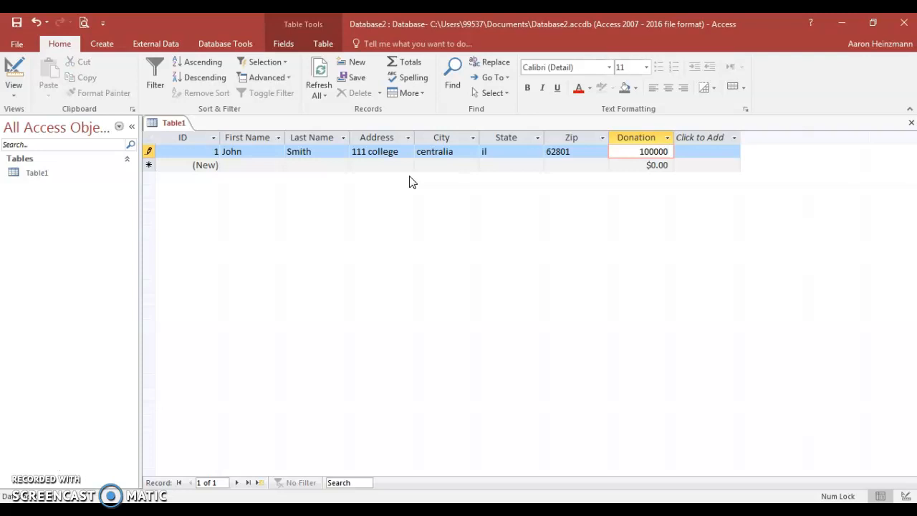
key("Tab")
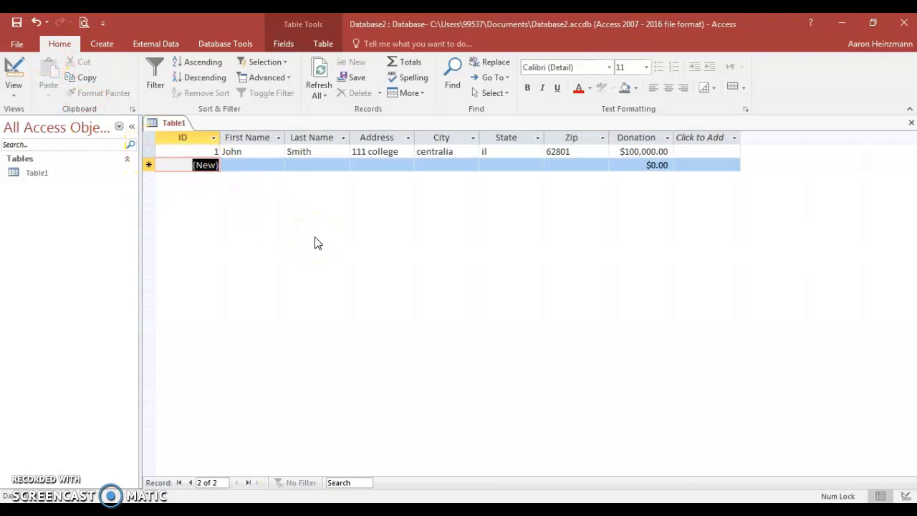
Step: Add a second record with only the donor's first name, leaving its other fields unfilled, and move on to a new record
key("Tab")
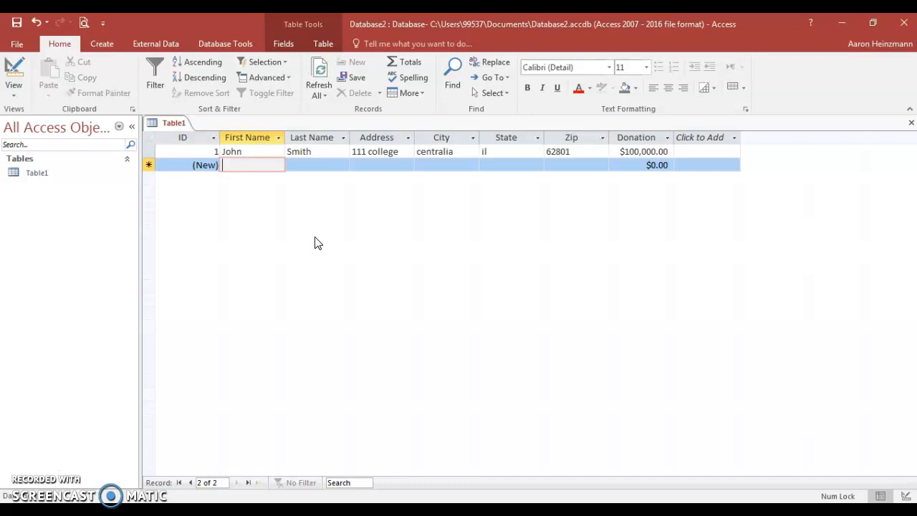
type("joe")
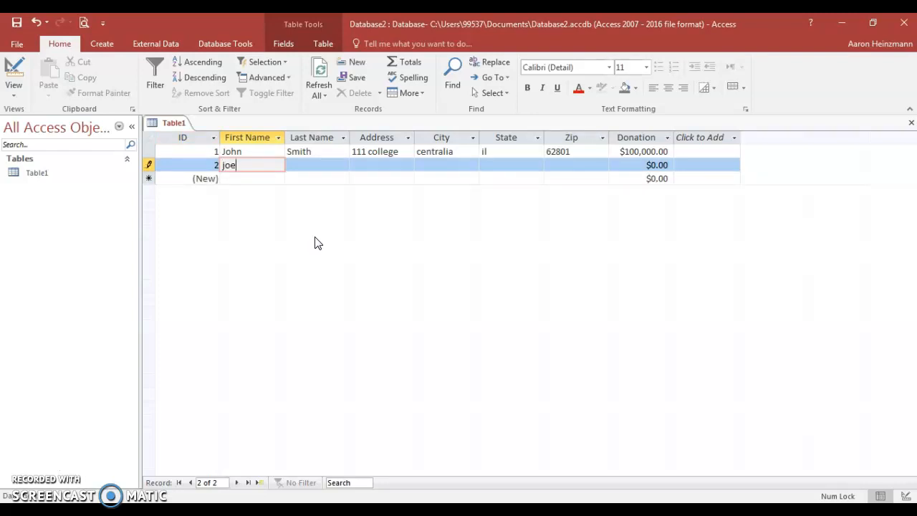
left_click(215, 165)
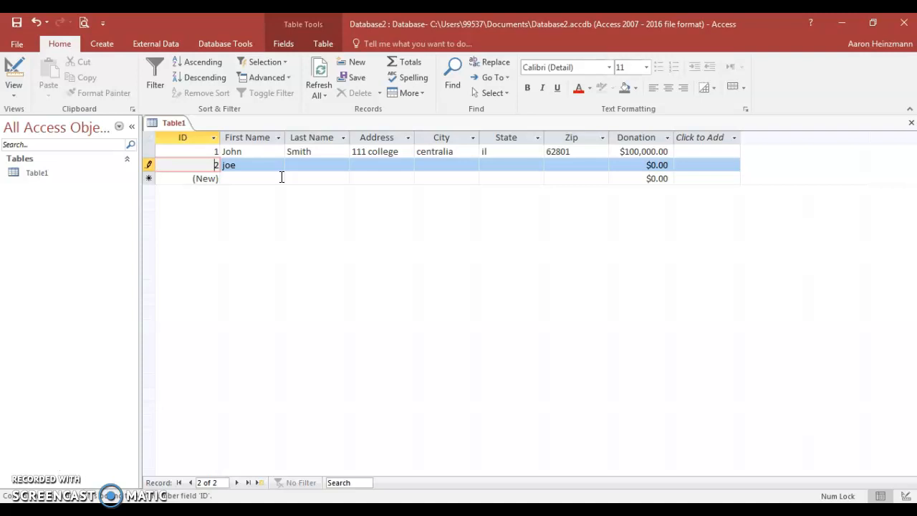
left_click(286, 166)
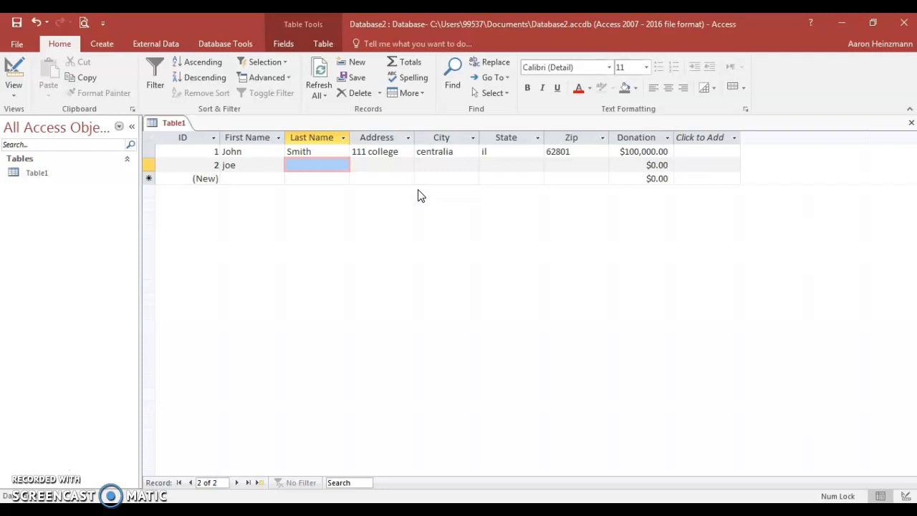
key("Tab")
key("Tab")
key("Tab")
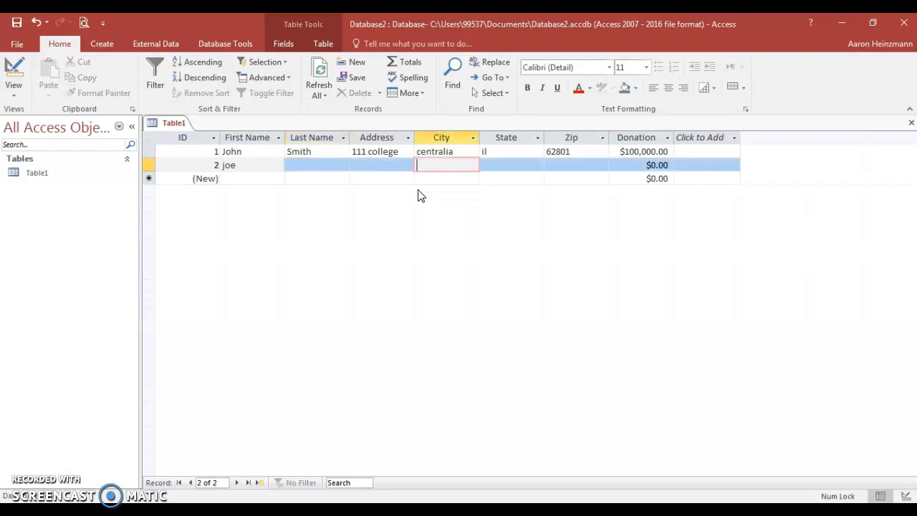
key("Tab")
key("Tab")
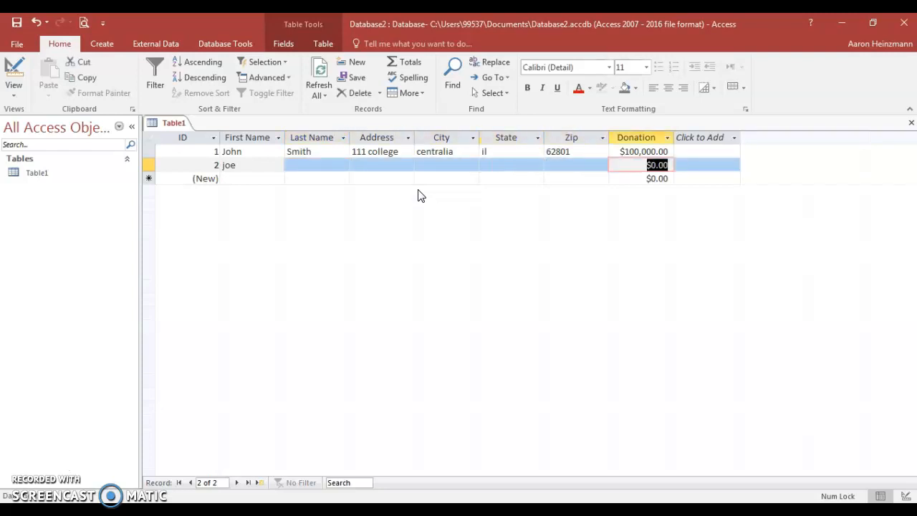
key("Tab")
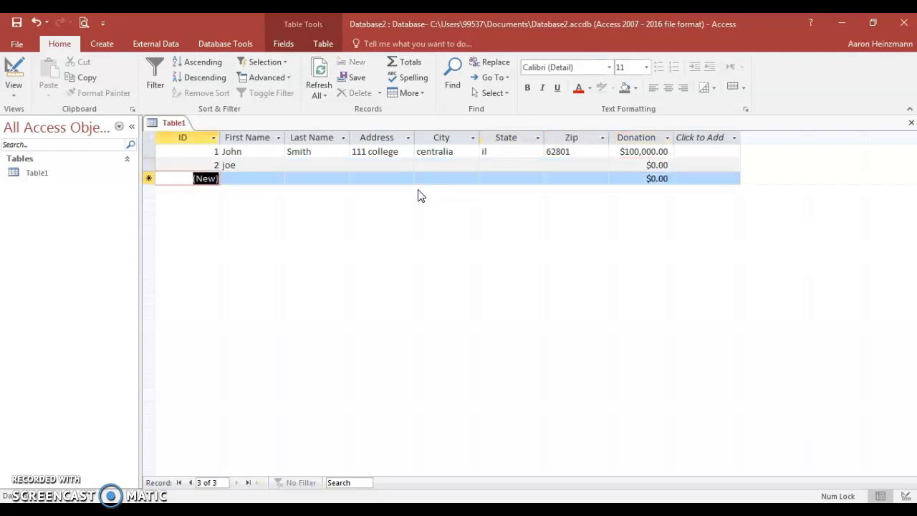
left_click(311, 169)
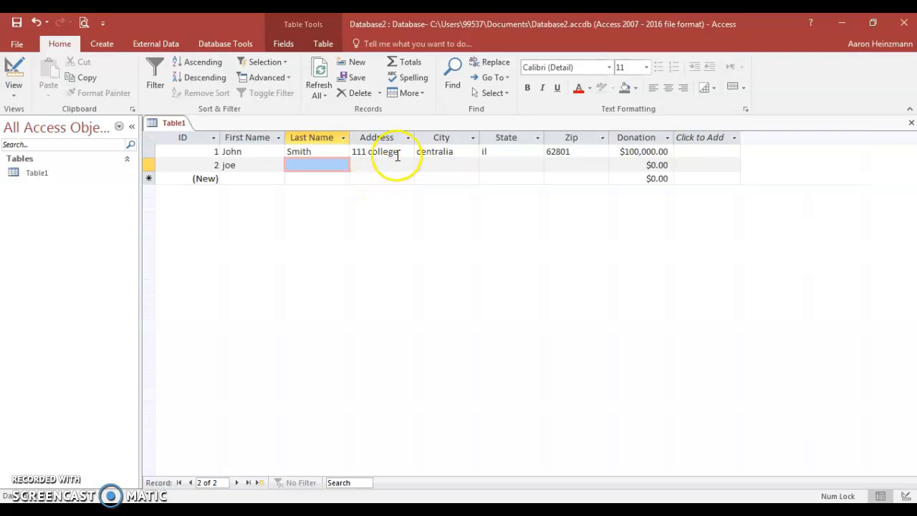
left_click(156, 45)
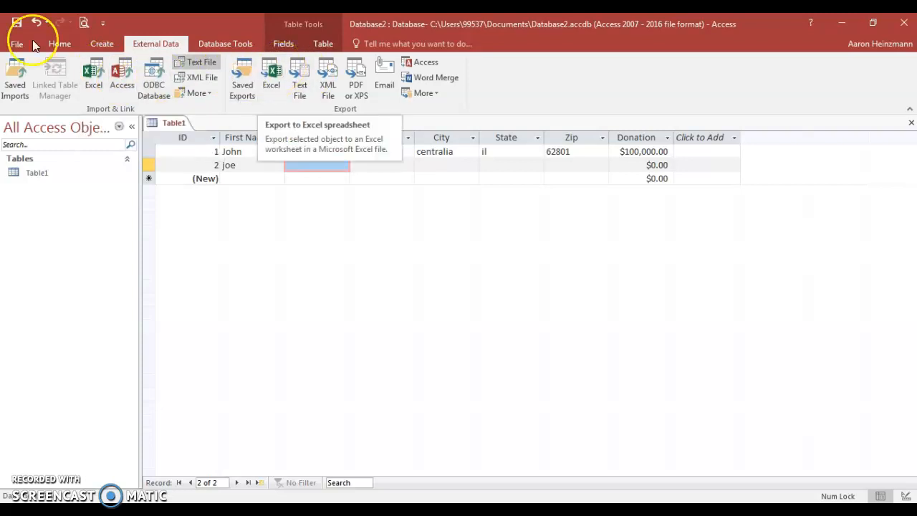
left_click(88, 42)
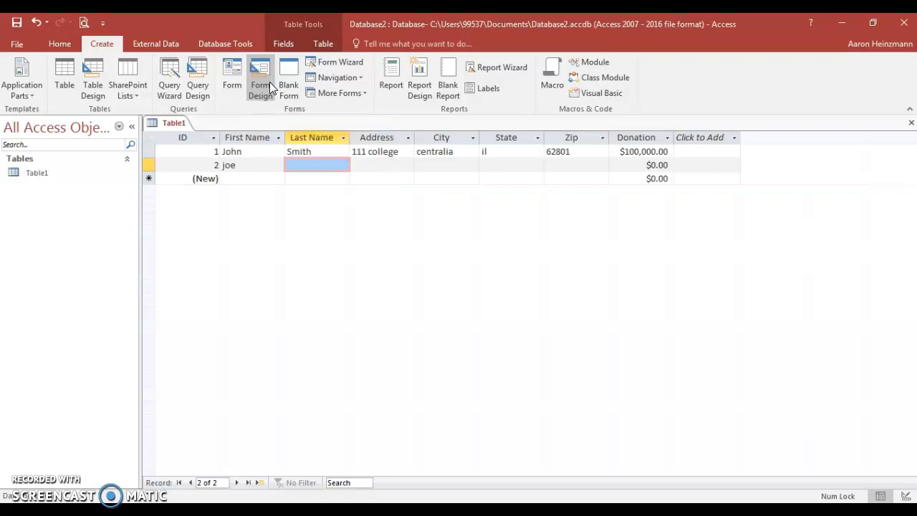
left_click(398, 95)
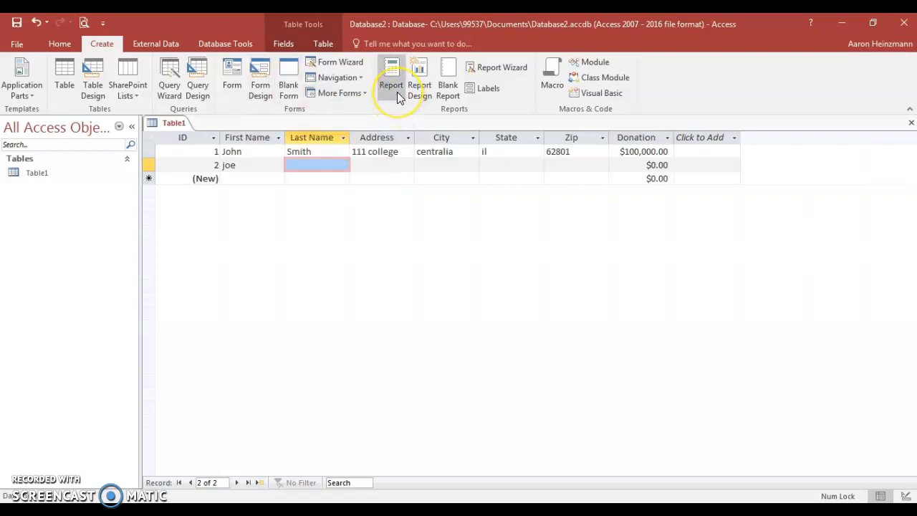